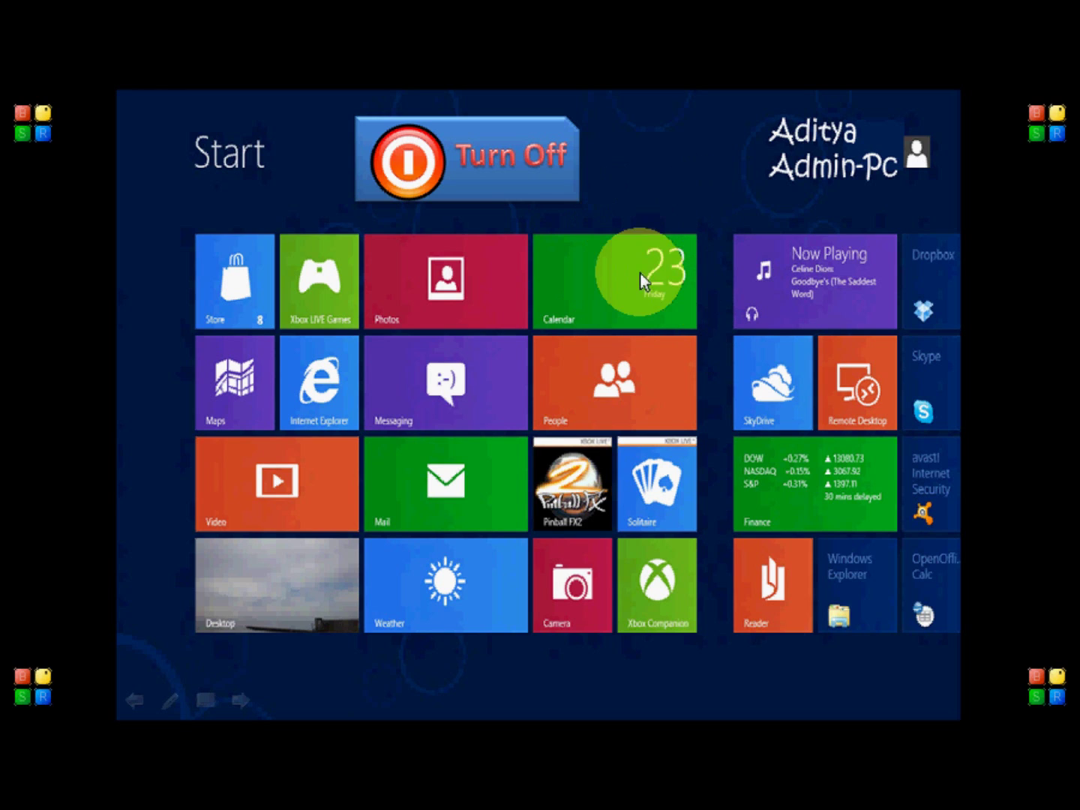
pyautogui.click(783, 267)
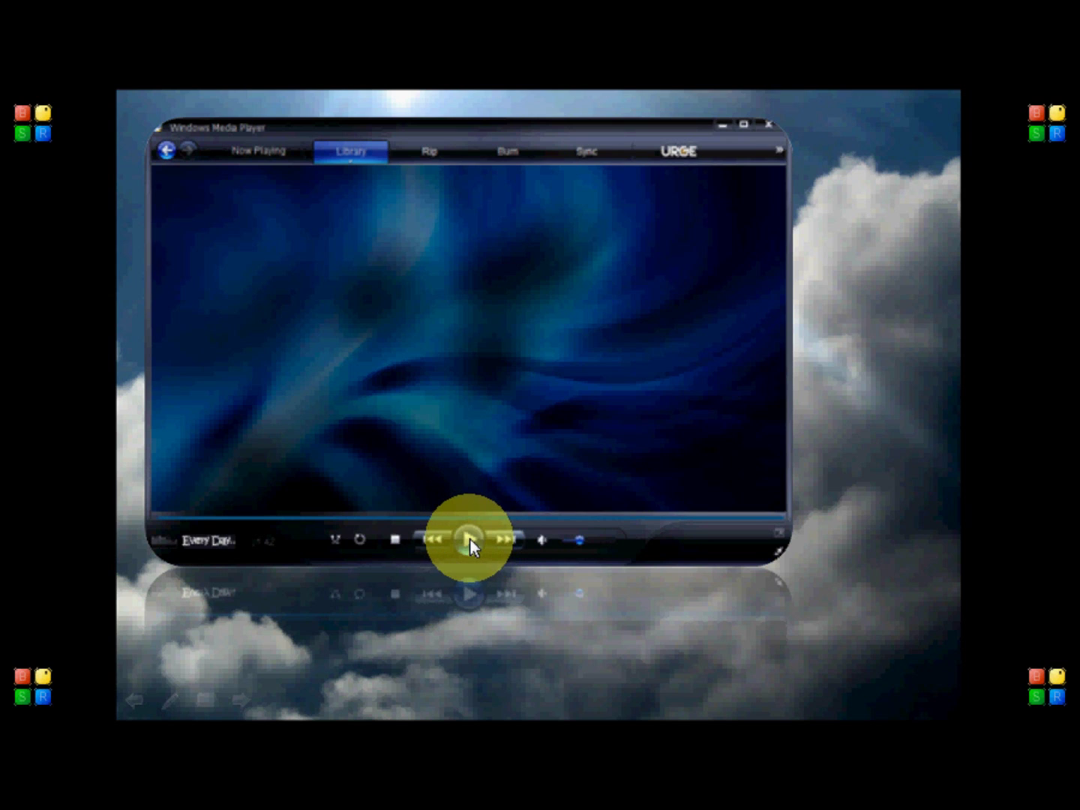
pyautogui.click(768, 126)
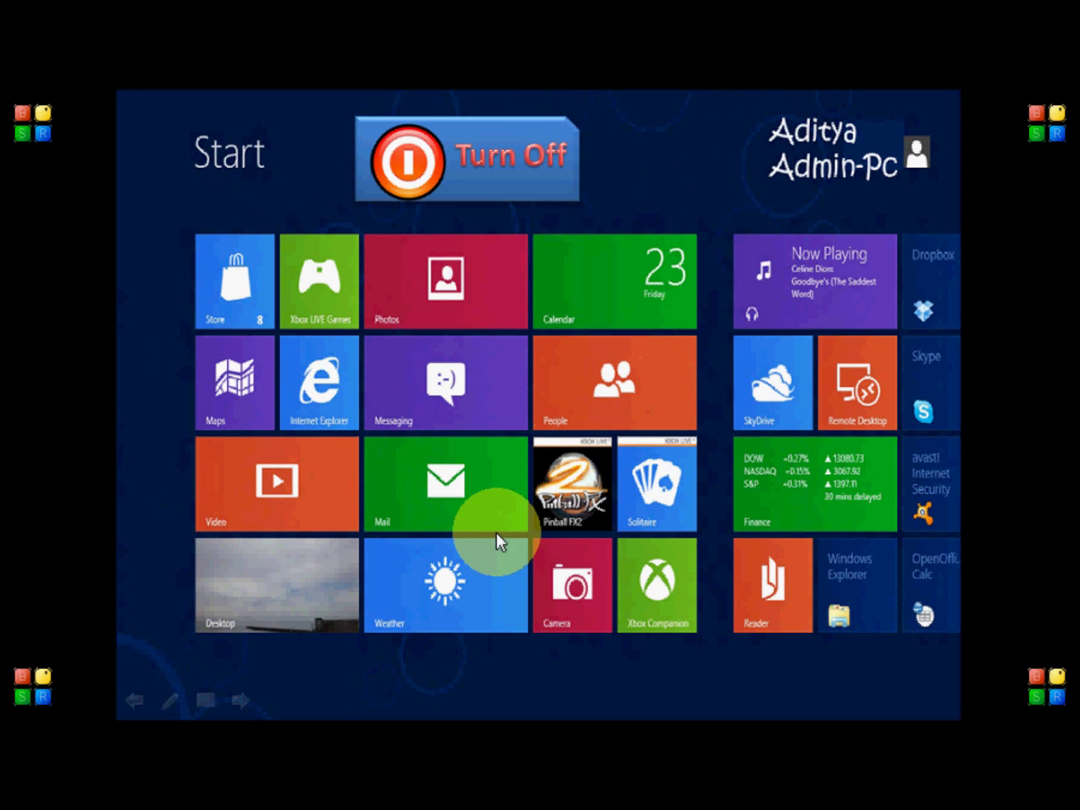